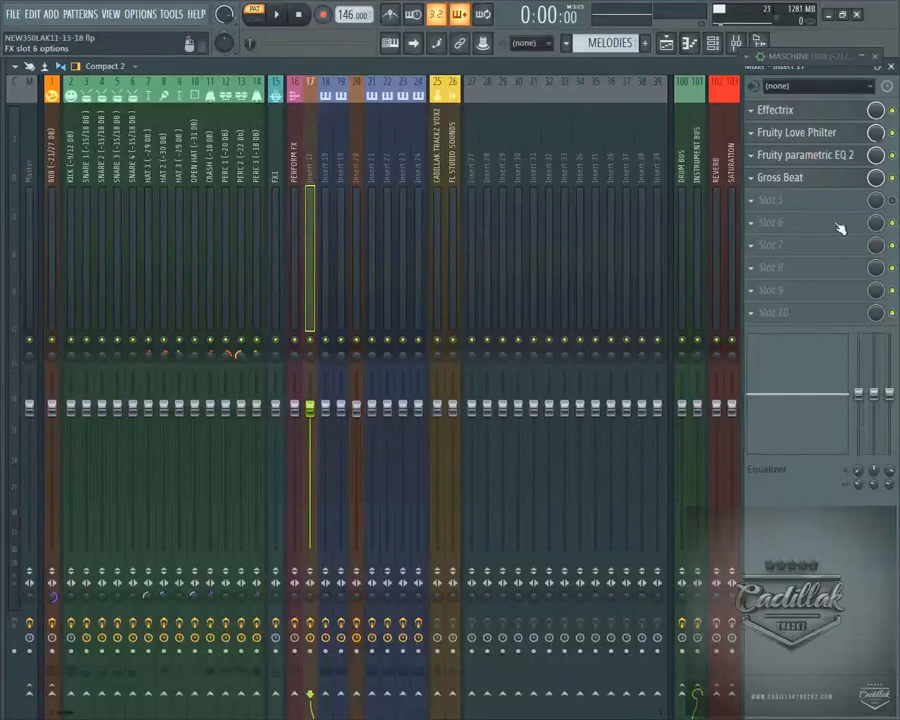
Browse the saved mixer track state presets available for Insert 17, including the LAK FX group, and close the list without loading any
{"action": "right_click", "coordinate": [314, 176]}
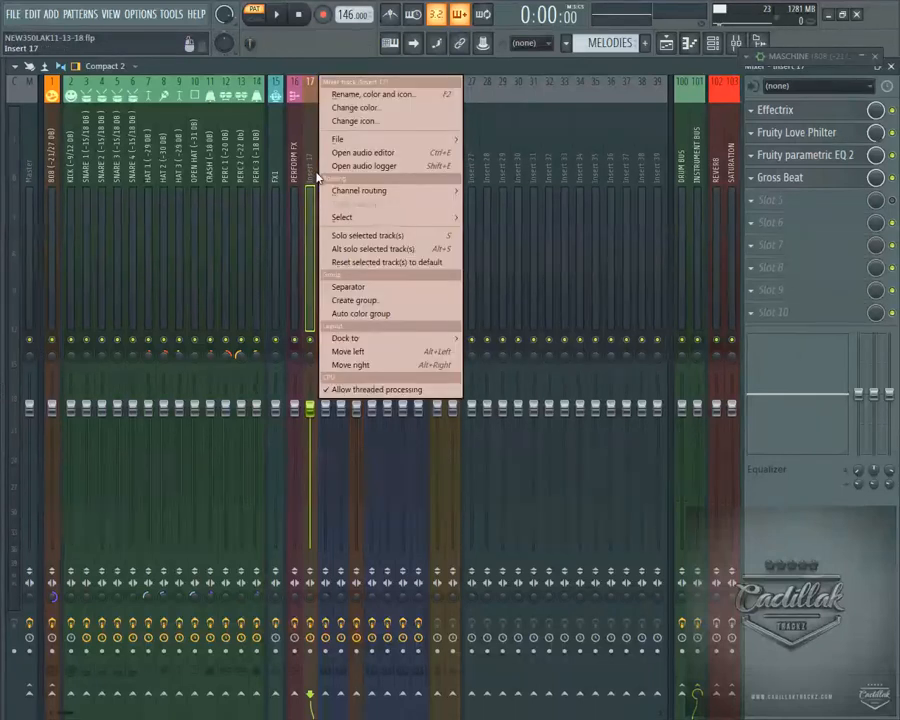
{"action": "mouse_move", "coordinate": [345, 136]}
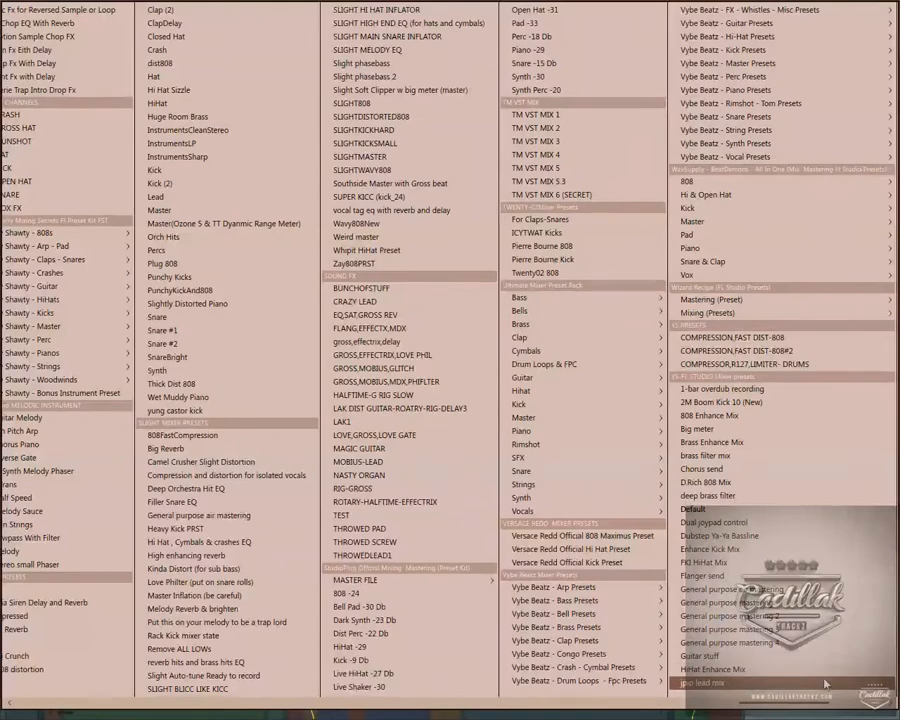
{"action": "left_click_drag", "start_coordinate": [793, 704], "coordinate": [44, 702]}
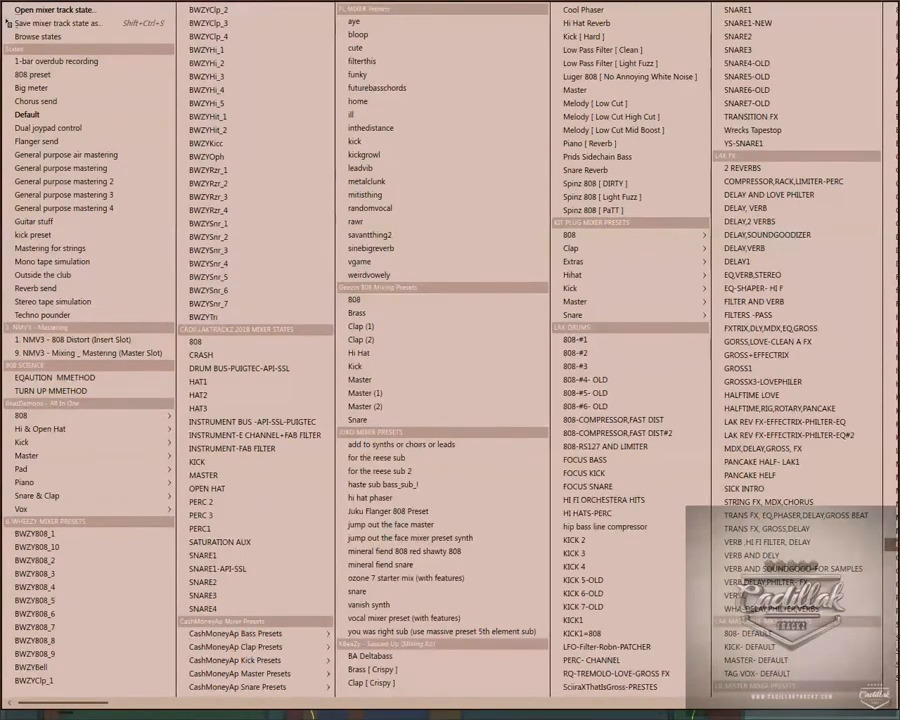
{"action": "left_click_drag", "start_coordinate": [68, 700], "coordinate": [548, 693]}
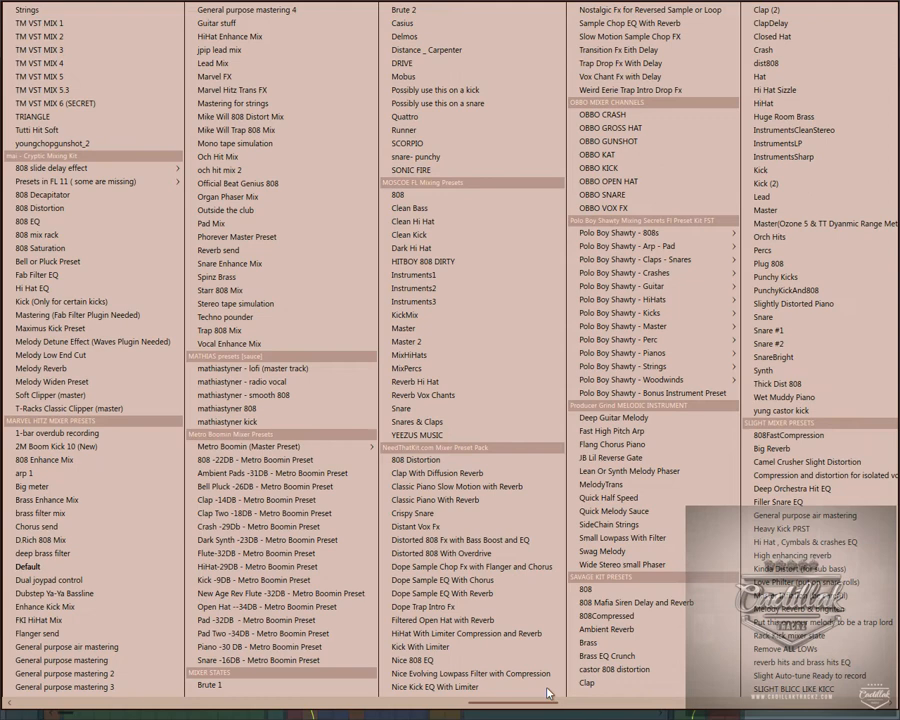
{"action": "left_click_drag", "start_coordinate": [548, 693], "coordinate": [280, 698]}
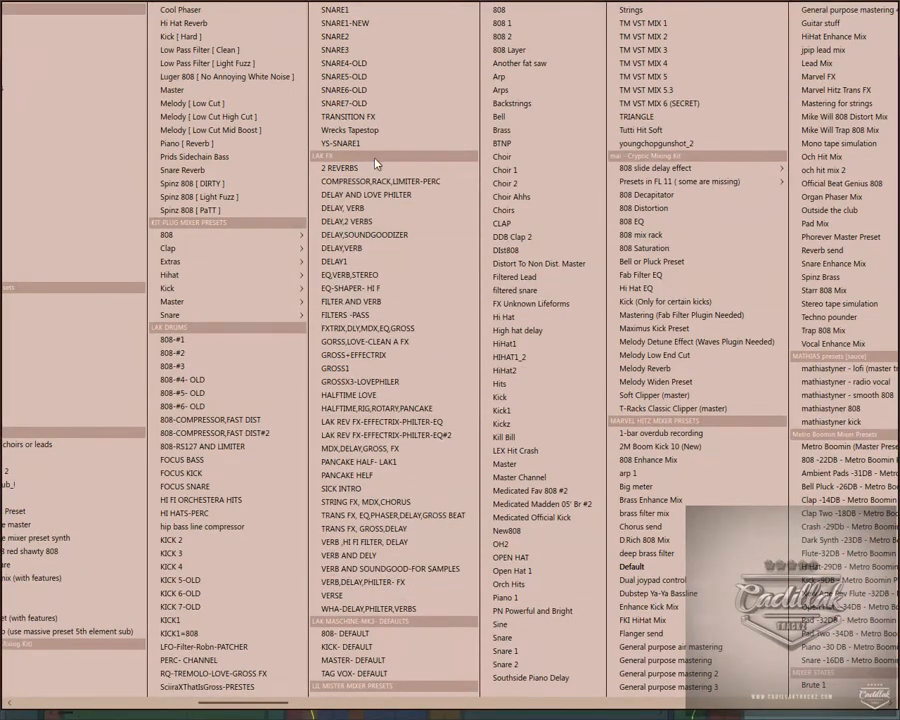
{"action": "left_click", "coordinate": [752, 717]}
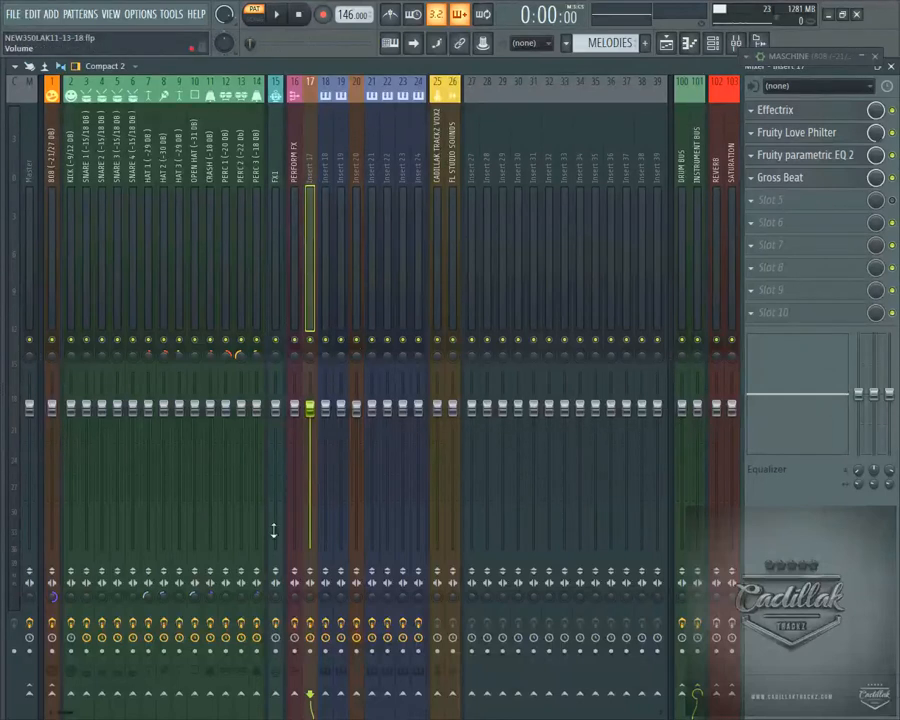
In Maschine, adjust the low shelf, high damp, pre-delay and mix of CLAP1's Reverb and set its mode to Room
{"action": "left_click", "coordinate": [809, 58]}
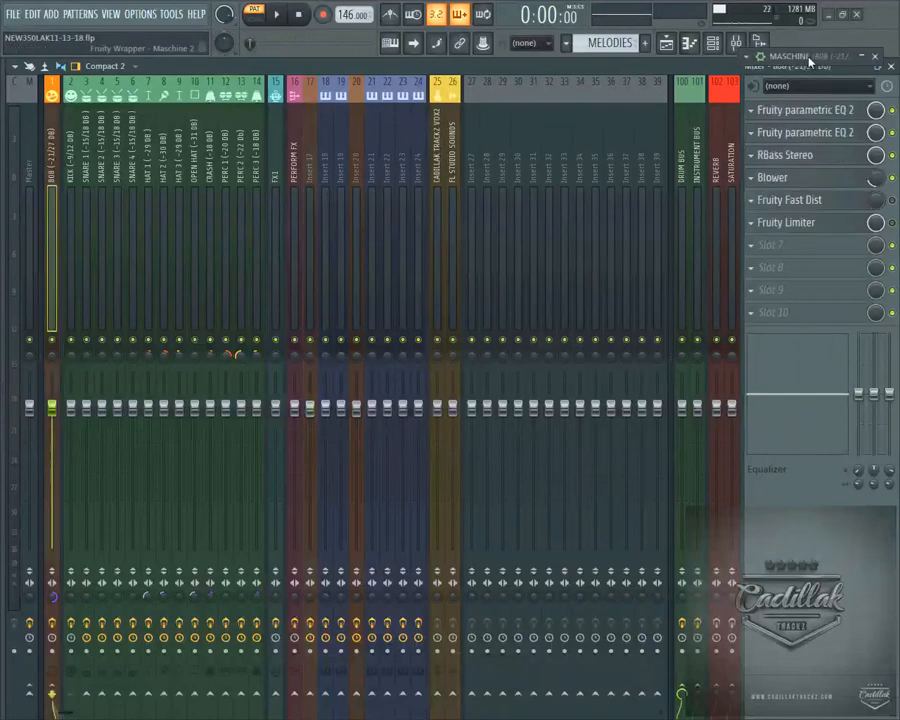
{"action": "left_click_drag", "start_coordinate": [823, 62], "coordinate": [119, 85]}
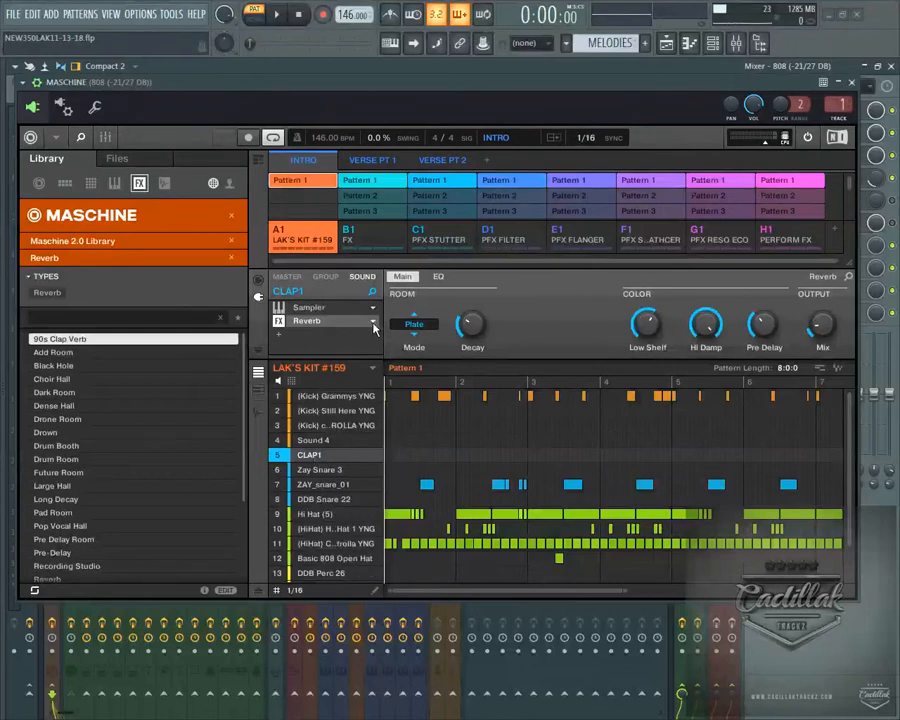
{"action": "left_click_drag", "start_coordinate": [648, 327], "coordinate": [648, 420]}
{"action": "left_click_drag", "start_coordinate": [700, 329], "coordinate": [700, 385]}
{"action": "left_click_drag", "start_coordinate": [761, 328], "coordinate": [761, 400]}
{"action": "left_click_drag", "start_coordinate": [821, 325], "coordinate": [821, 300]}
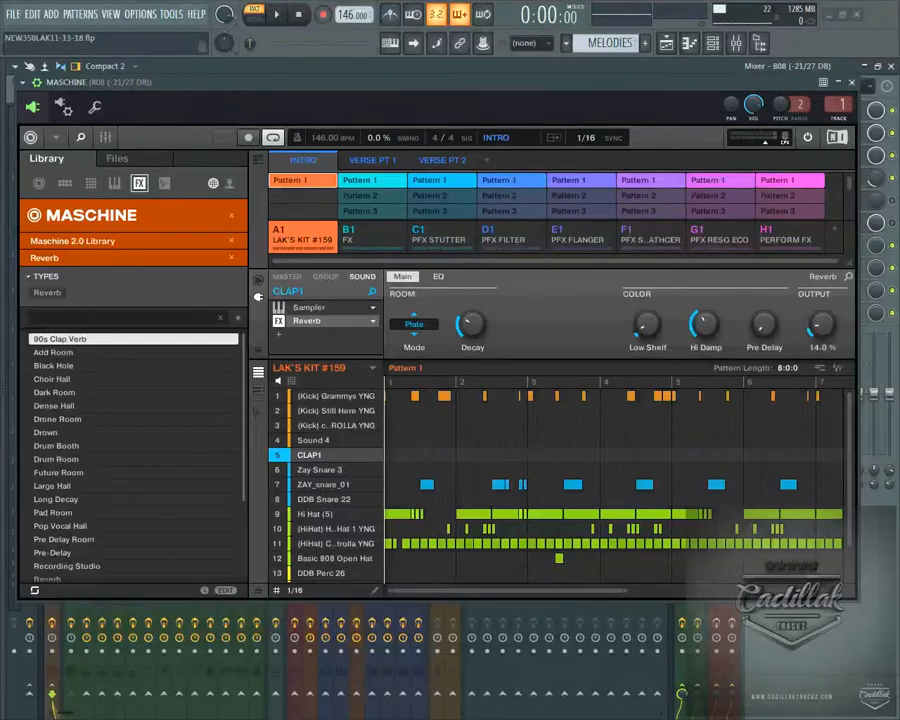
{"action": "left_click_drag", "start_coordinate": [704, 323], "coordinate": [704, 310]}
{"action": "left_click_drag", "start_coordinate": [646, 323], "coordinate": [646, 310]}
{"action": "left_click", "coordinate": [431, 322]}
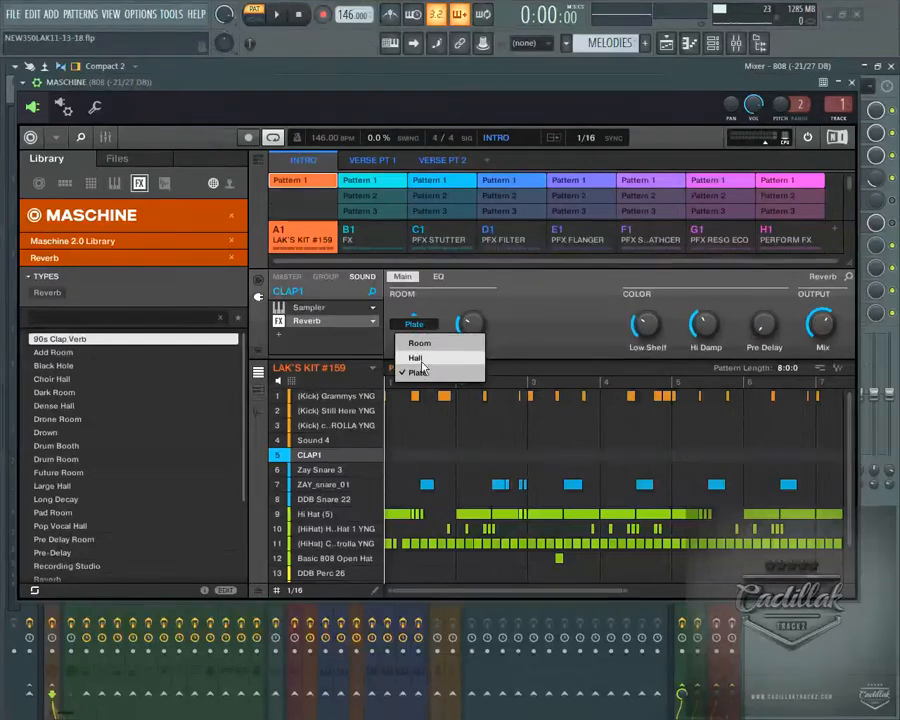
{"action": "left_click", "coordinate": [428, 341]}
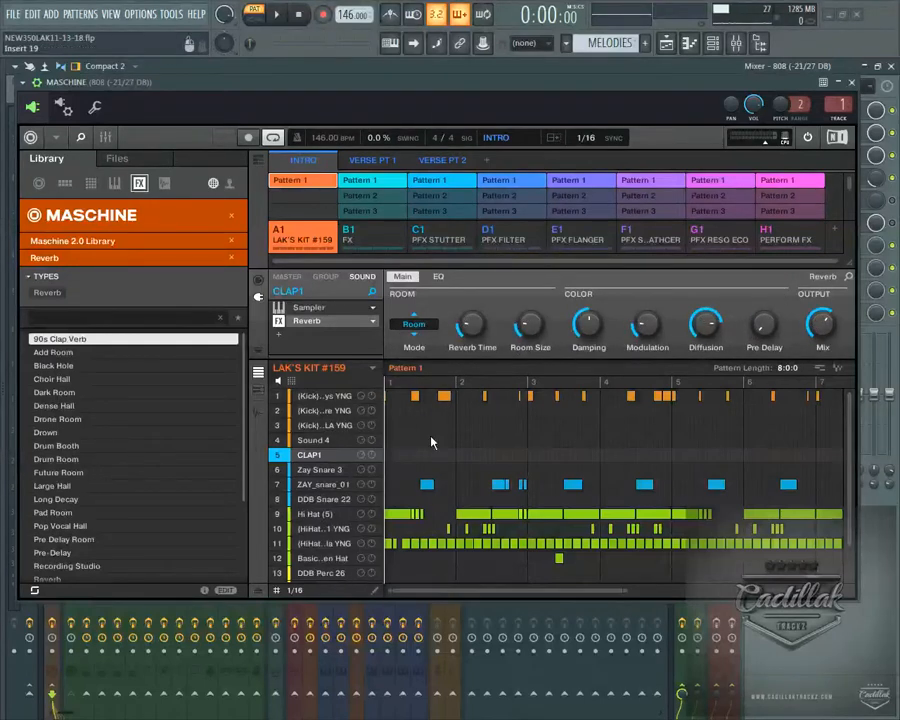
Open the Save As preset dialog for CLAP1's Reverb, reveal its save path and cancel
{"action": "left_click", "coordinate": [372, 322]}
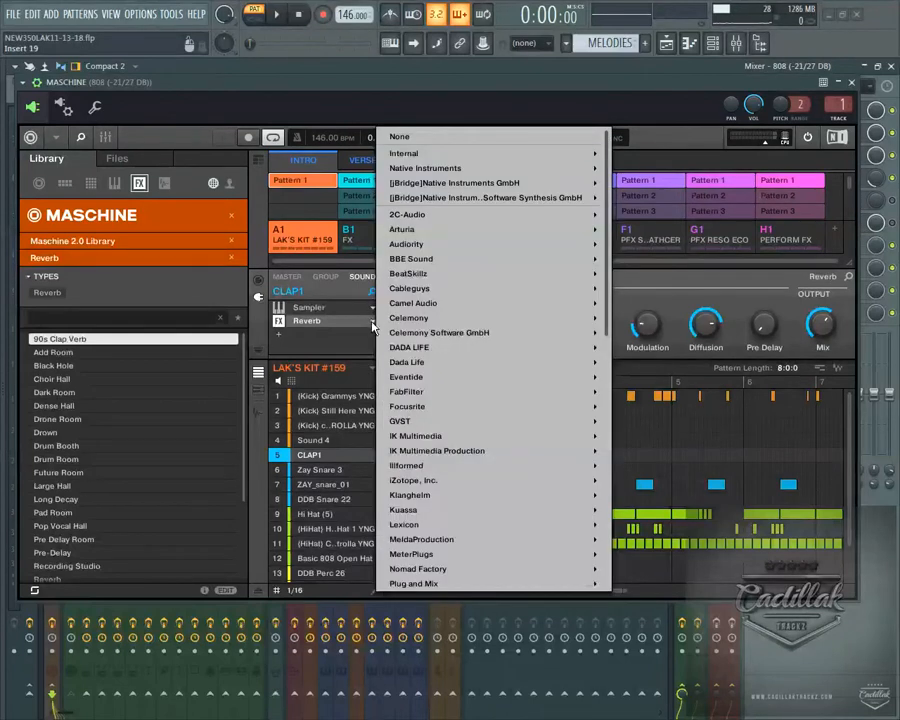
{"action": "scroll", "coordinate": [560, 244], "scroll_direction": "down", "scroll_amount": 10}
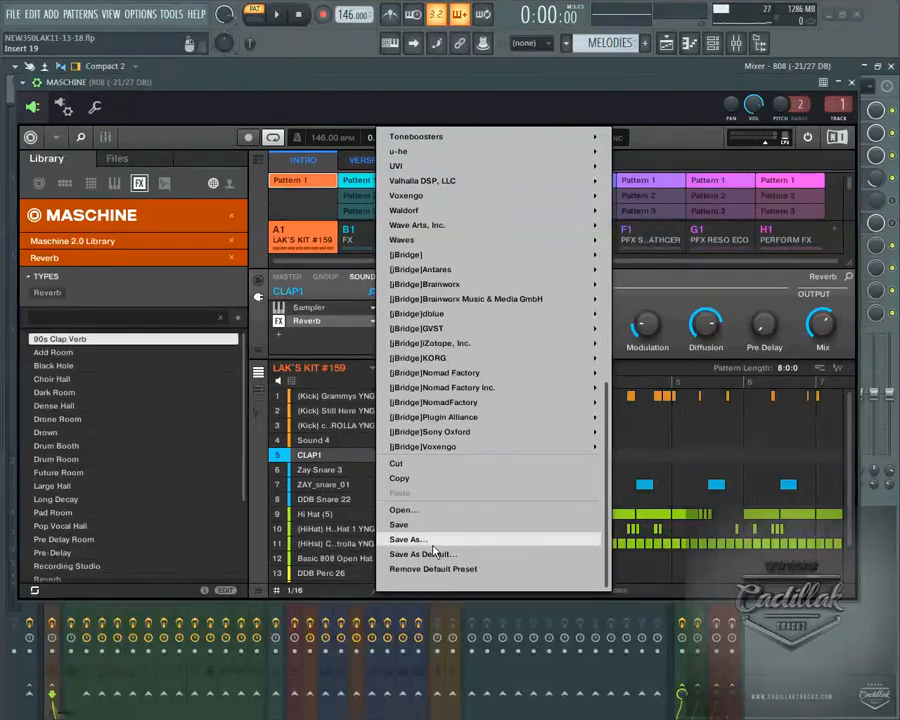
{"action": "left_click", "coordinate": [410, 539]}
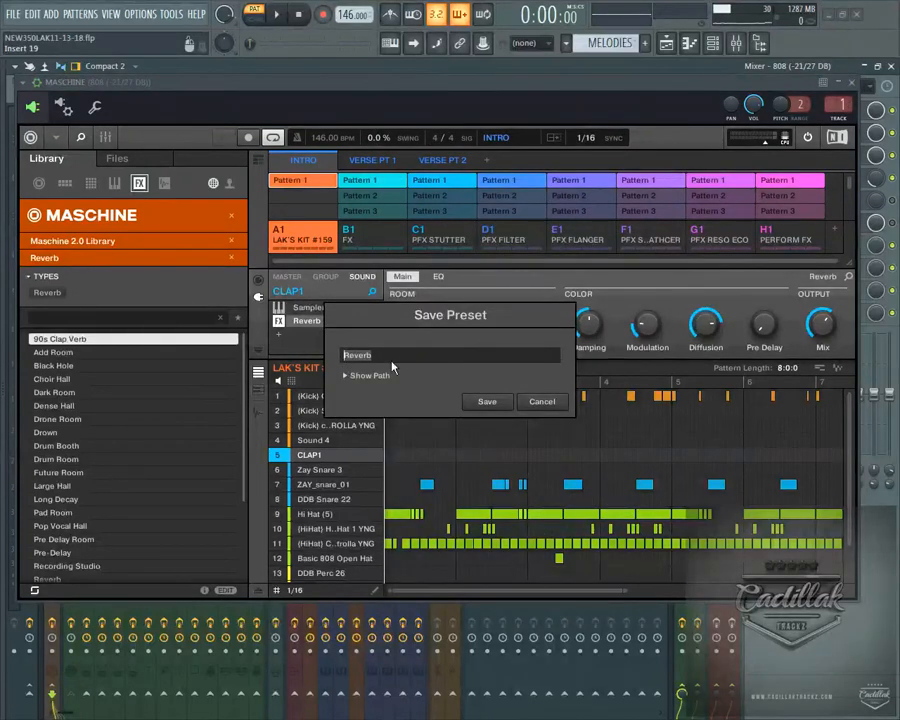
{"action": "left_click", "coordinate": [352, 375]}
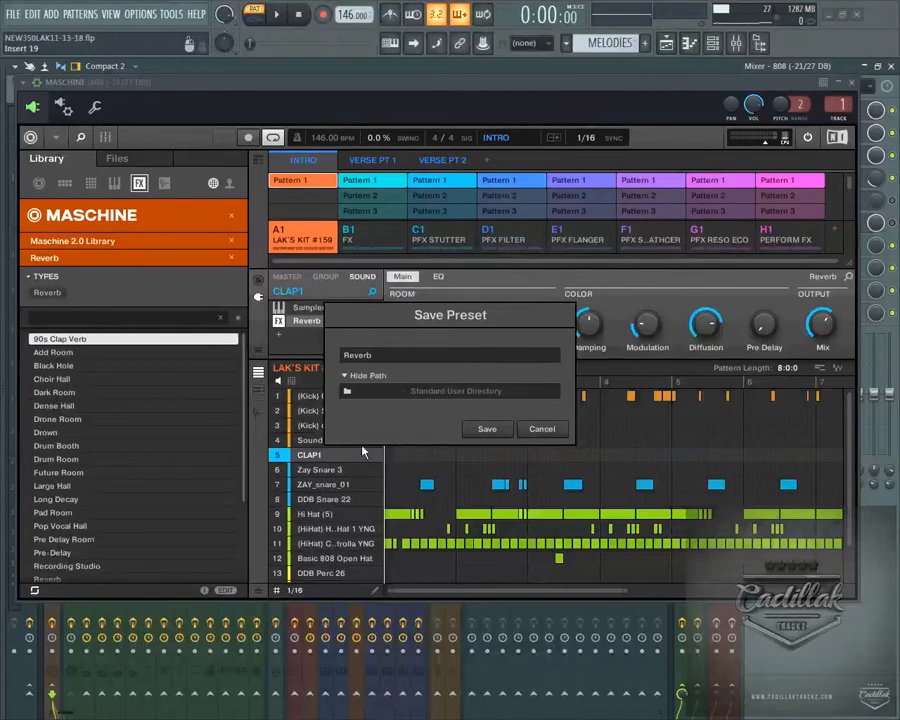
{"action": "left_click", "coordinate": [541, 429]}
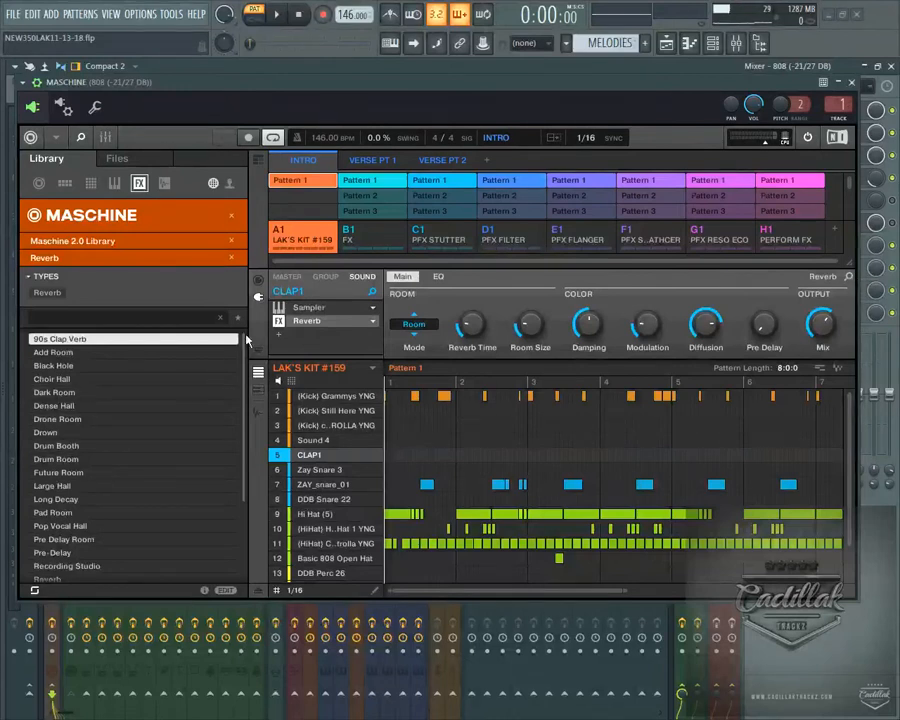
Look through the reverb preset list and compare the group-level effect slots of LAK'S KIT #159 with CLAP1's sound-level slots
{"action": "scroll", "coordinate": [244, 345], "scroll_direction": "down", "scroll_amount": 3}
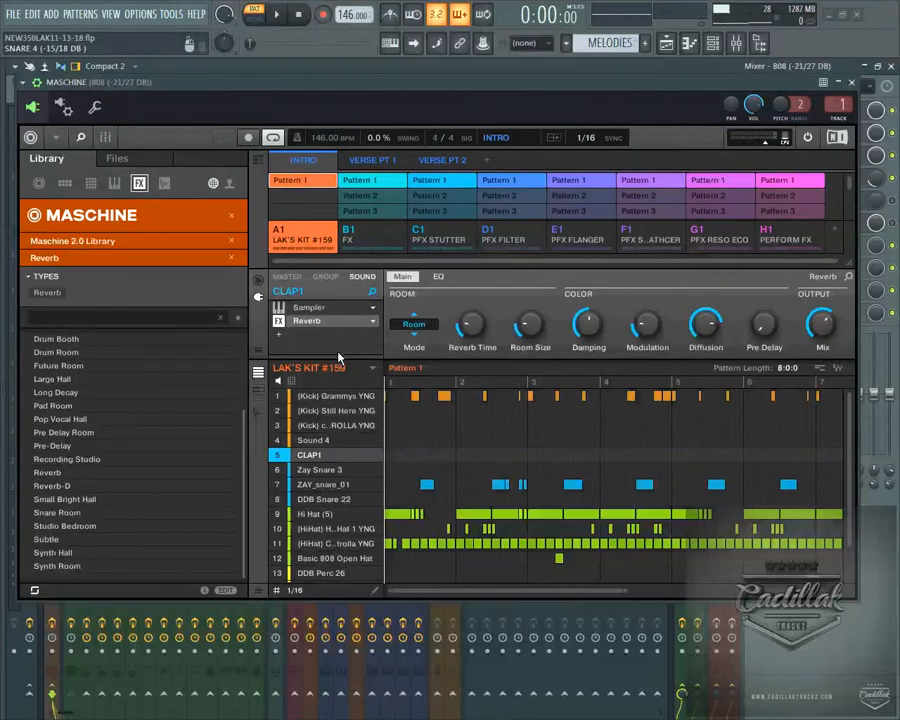
{"action": "left_click", "coordinate": [325, 277]}
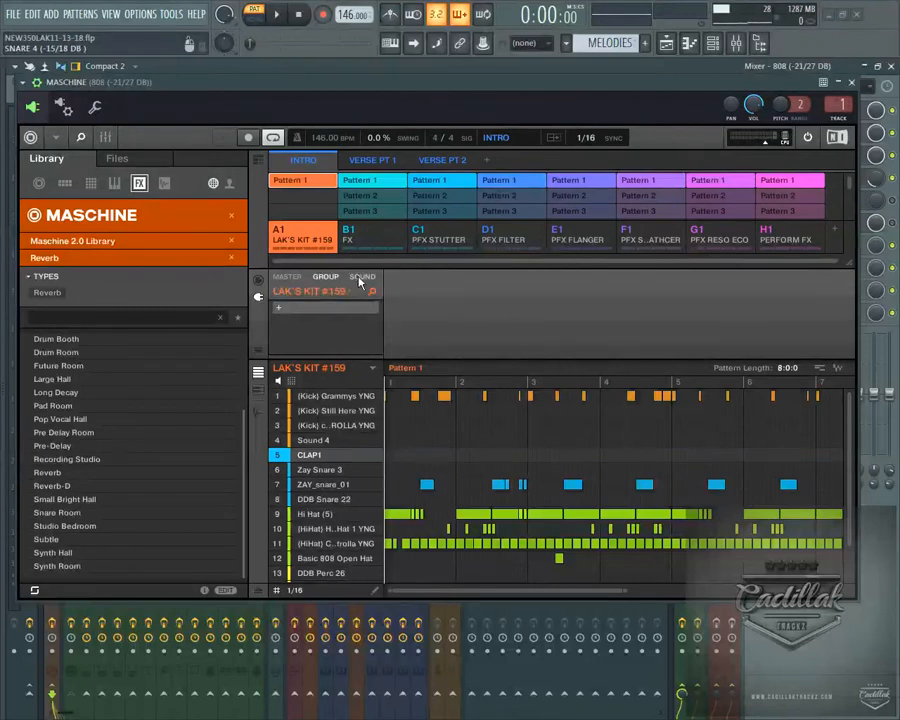
{"action": "left_click", "coordinate": [358, 277]}
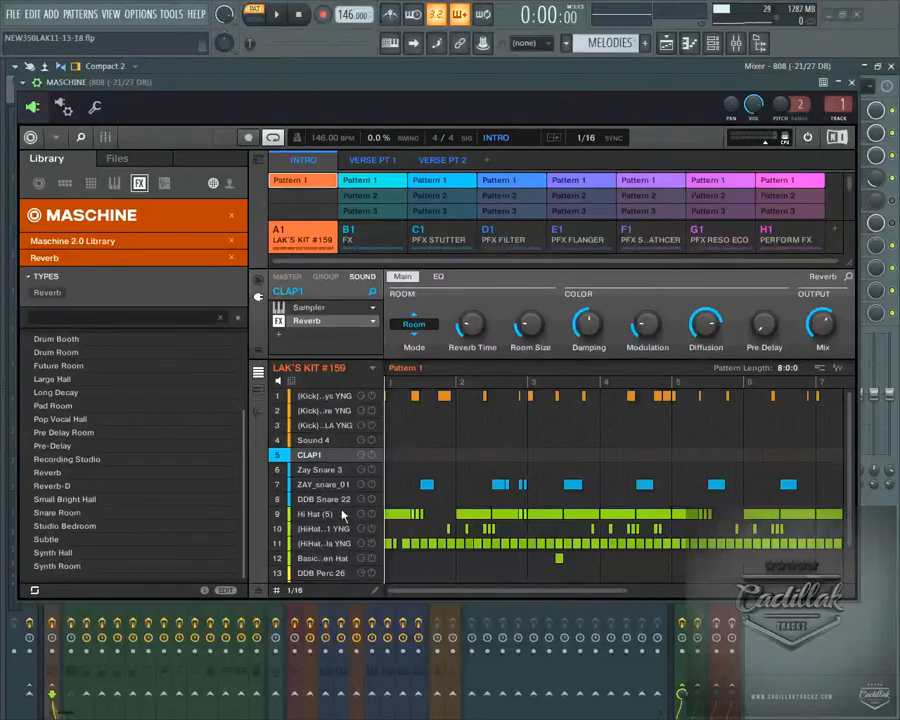
{"action": "left_click", "coordinate": [325, 277]}
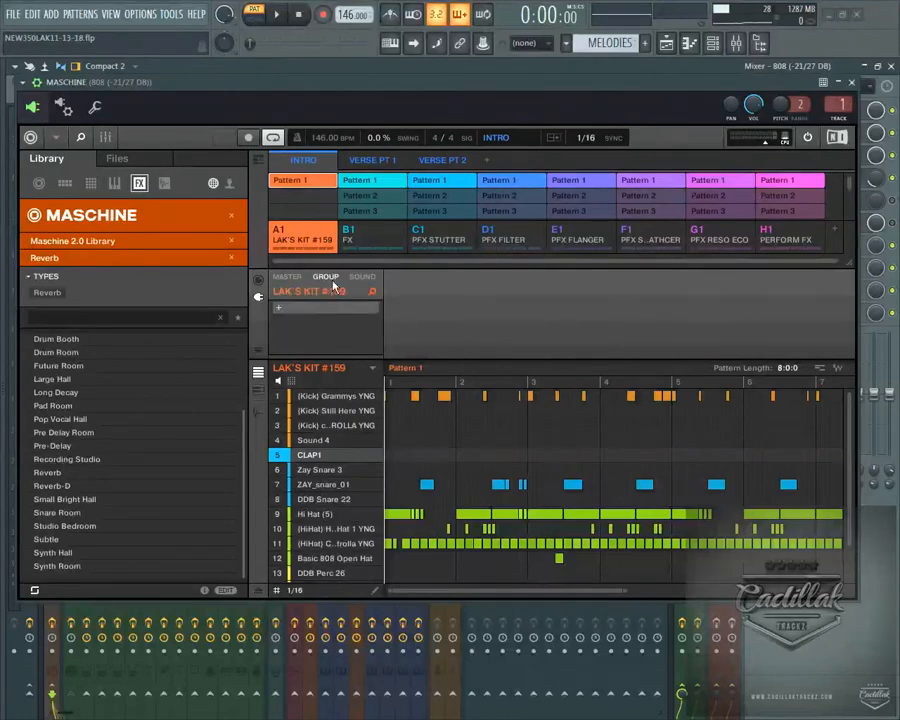
{"action": "left_click", "coordinate": [358, 277]}
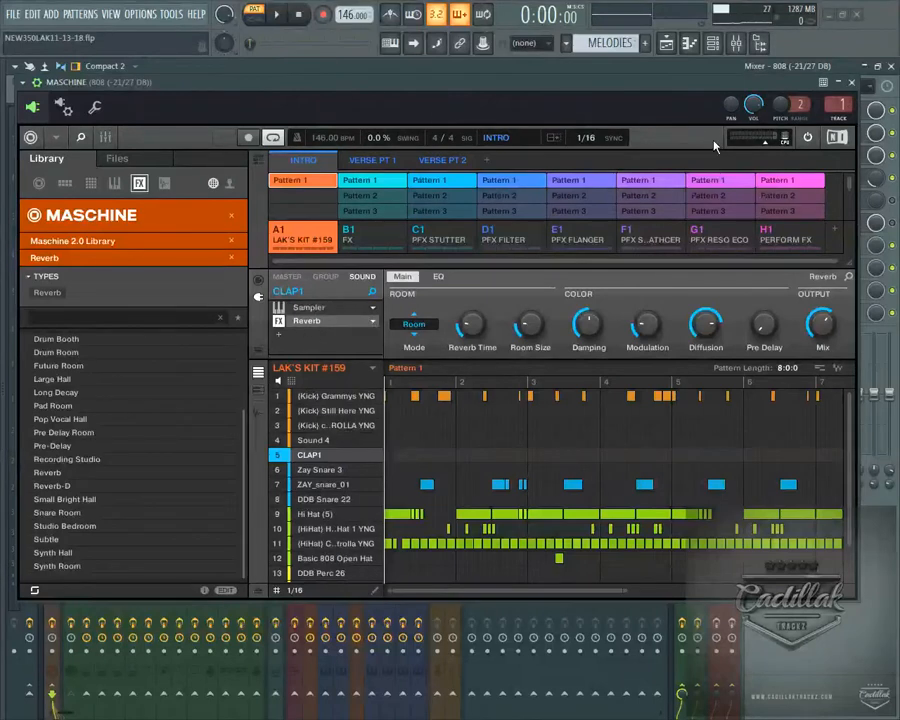
Remove the Reverb effect from CLAP1 and close the Maschine window
{"action": "left_click", "coordinate": [375, 322]}
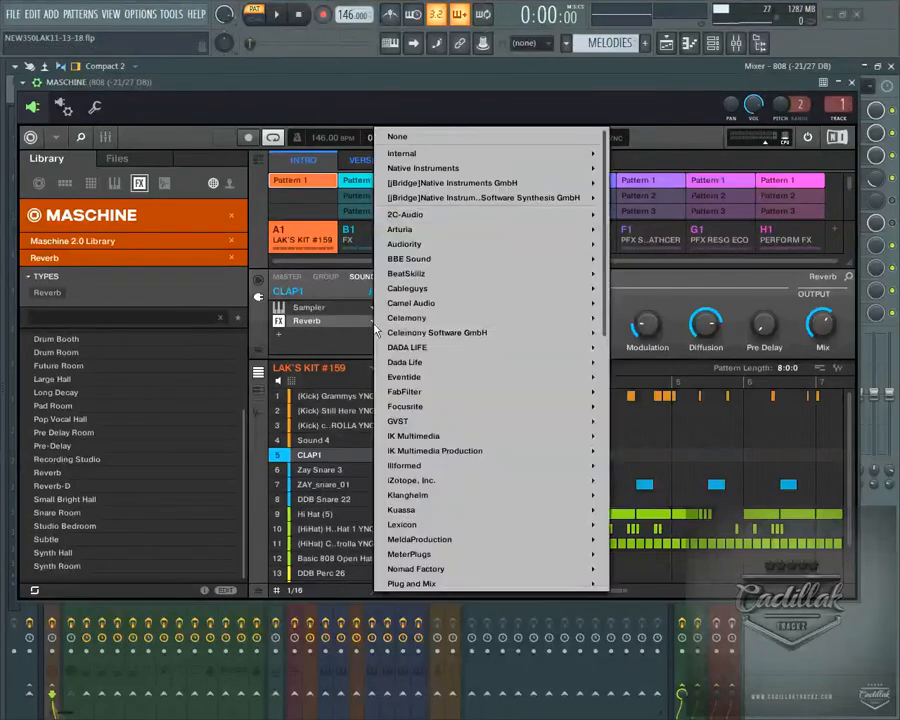
{"action": "left_click", "coordinate": [420, 140]}
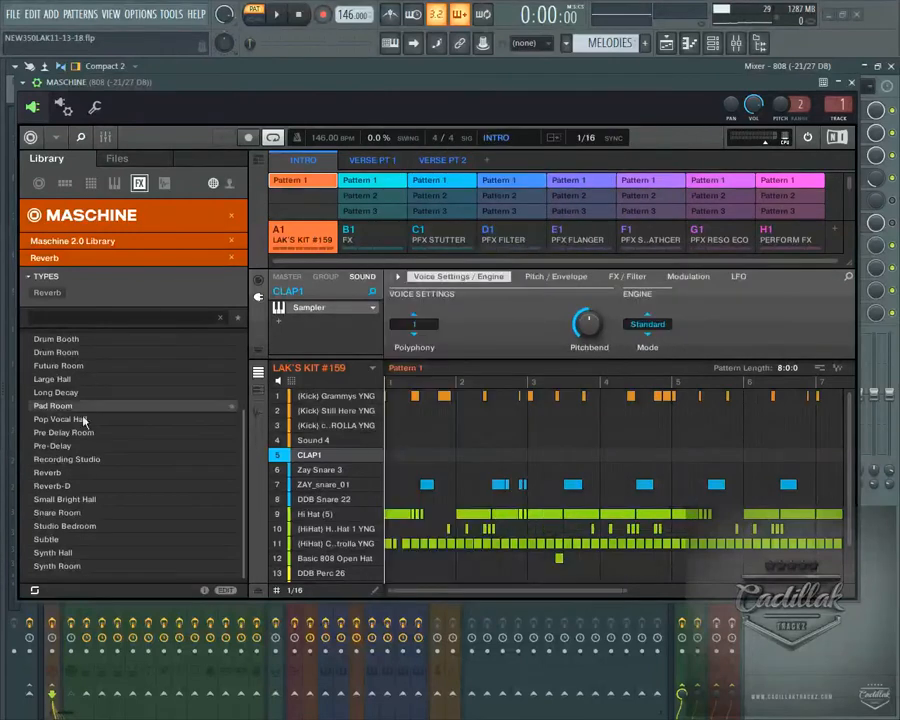
{"action": "left_click", "coordinate": [855, 84]}
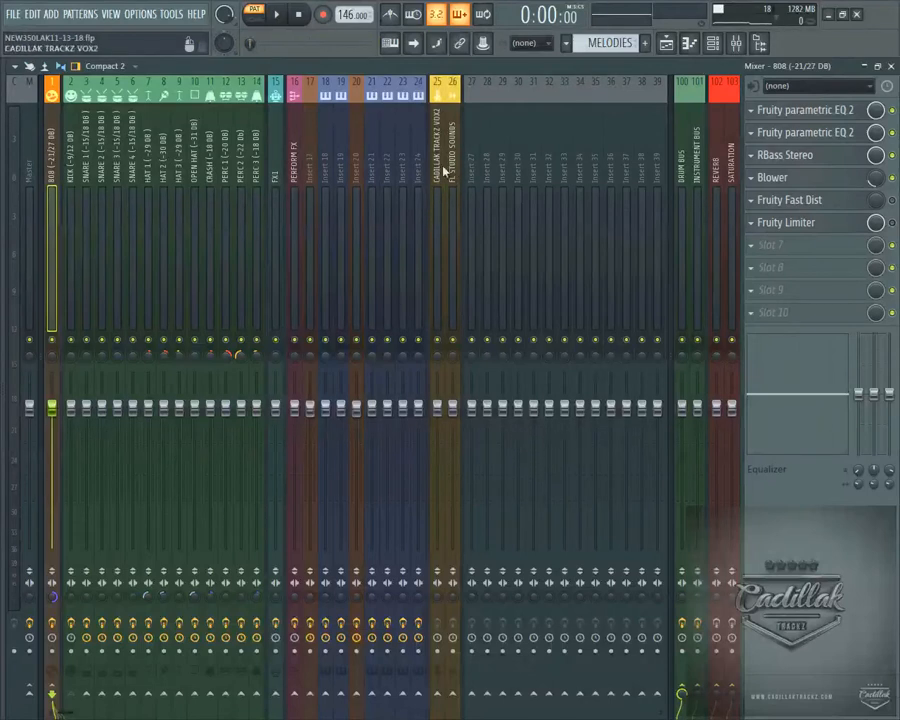
Open Gross Beat on mixer track Insert 17 and load its Self Beat Cutters preset
{"action": "left_click", "coordinate": [356, 173]}
{"action": "left_click", "coordinate": [311, 177]}
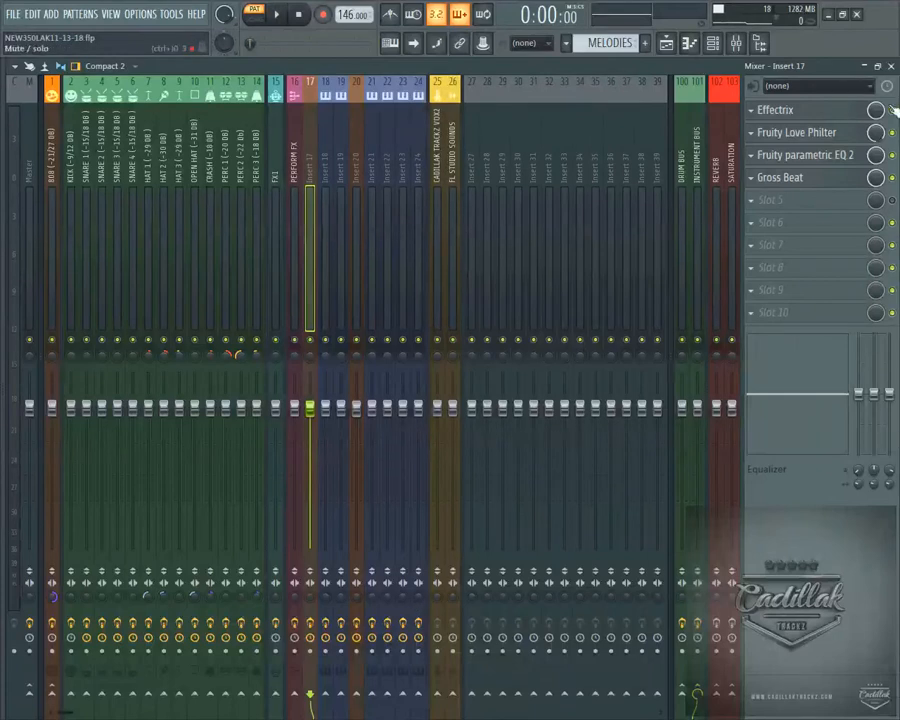
{"action": "left_click", "coordinate": [810, 182]}
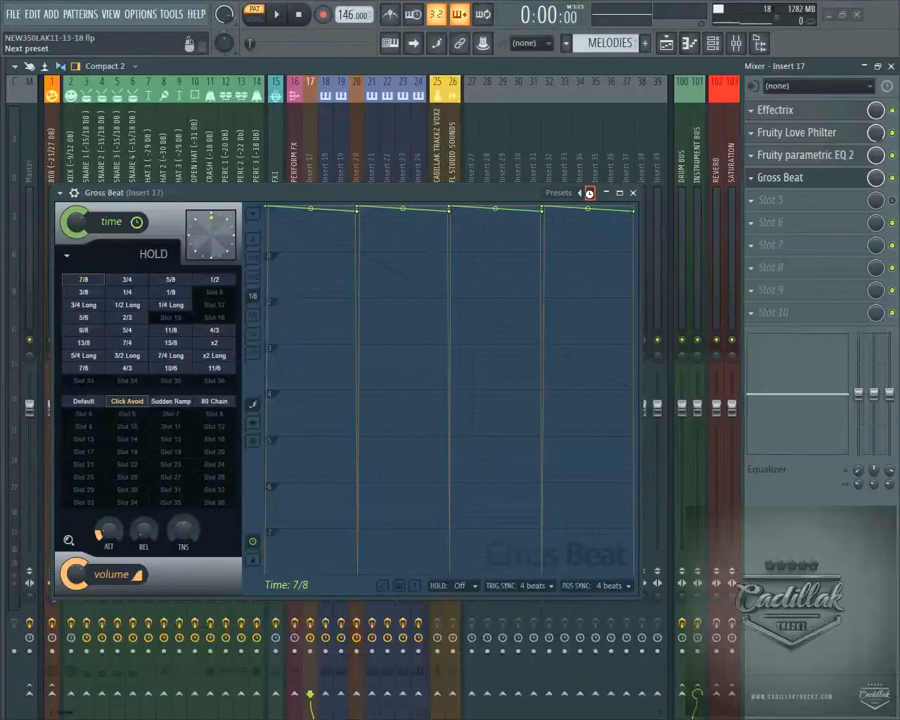
{"action": "left_click", "coordinate": [590, 194]}
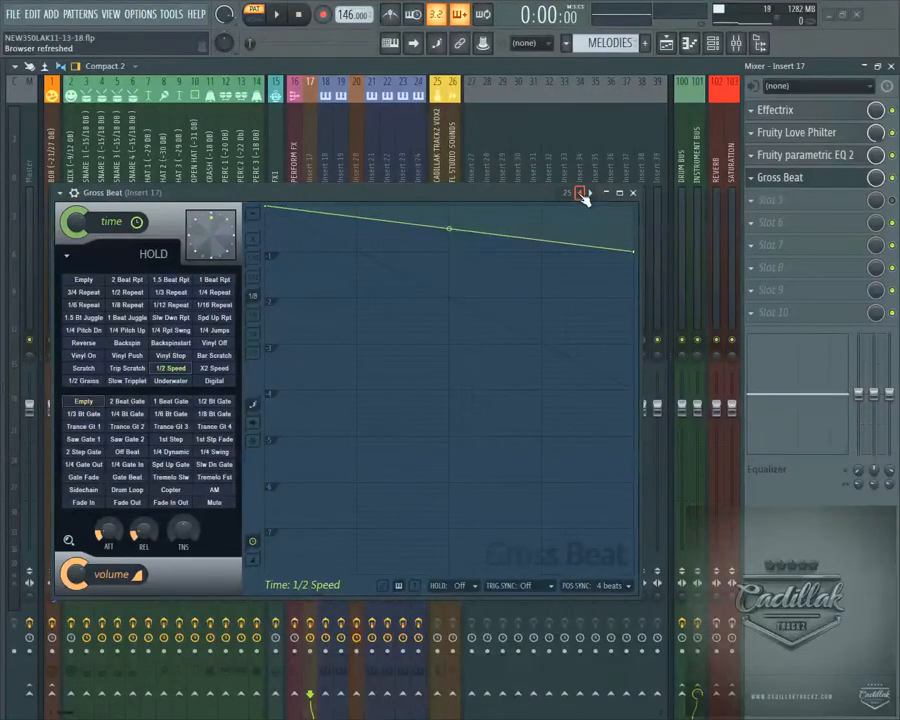
{"action": "left_click", "coordinate": [582, 196]}
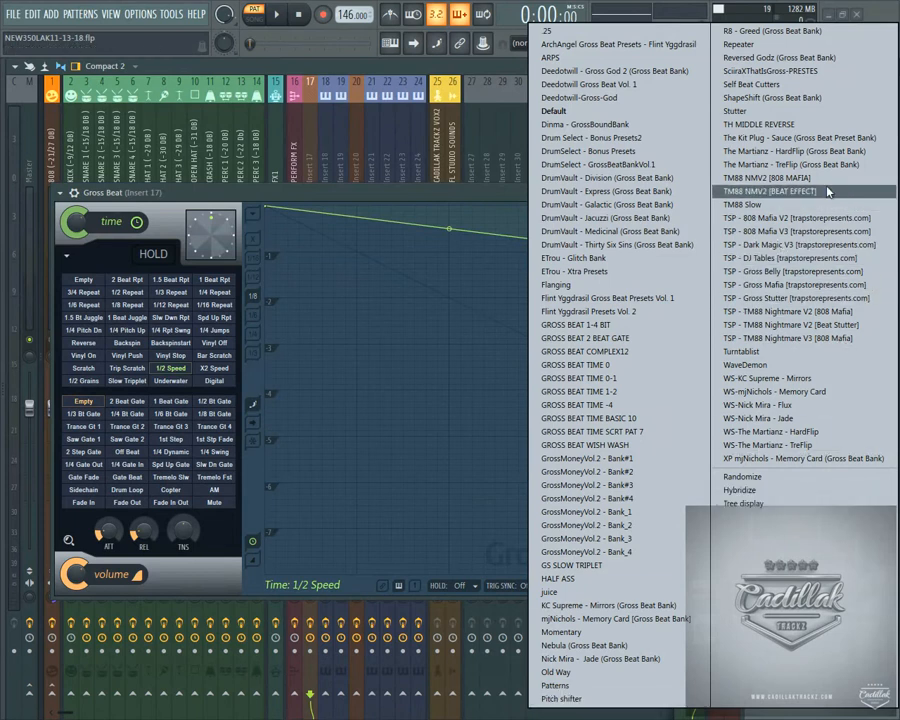
{"action": "left_click", "coordinate": [806, 85]}
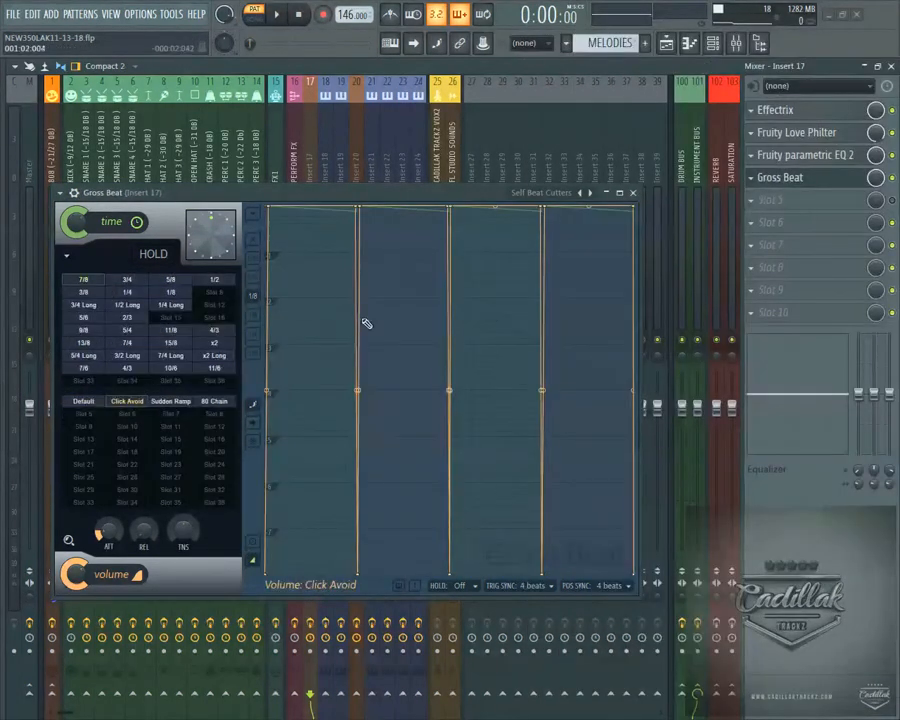
Preview Gross Beat's 7/8, 1/2 and 1/2 Long time slots and return to 7/8
{"action": "left_click", "coordinate": [100, 286]}
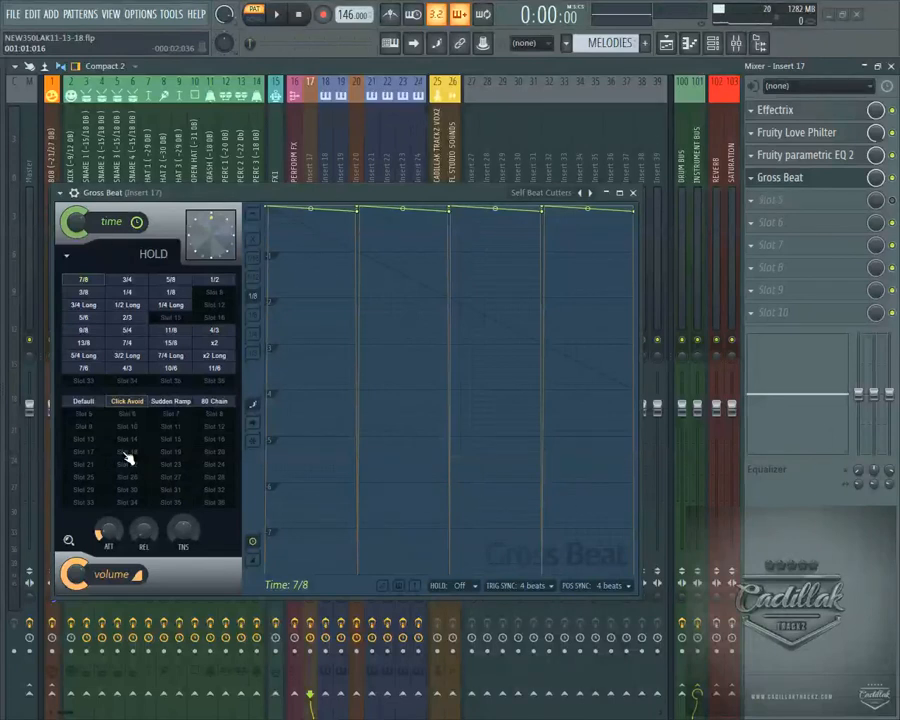
{"action": "left_click", "coordinate": [214, 282]}
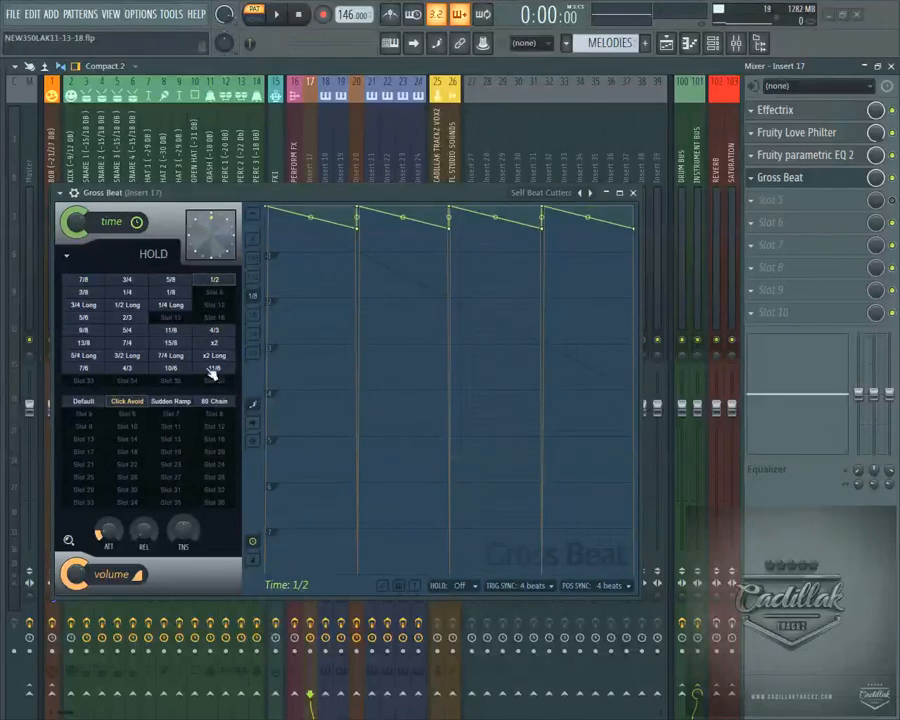
{"action": "left_click", "coordinate": [131, 308]}
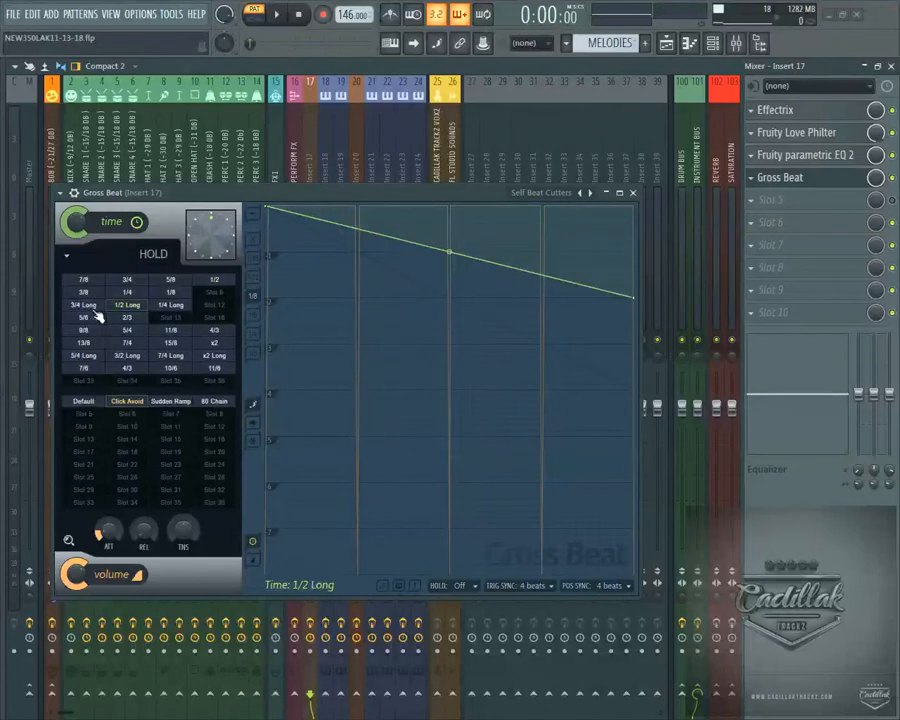
{"action": "left_click", "coordinate": [84, 280]}
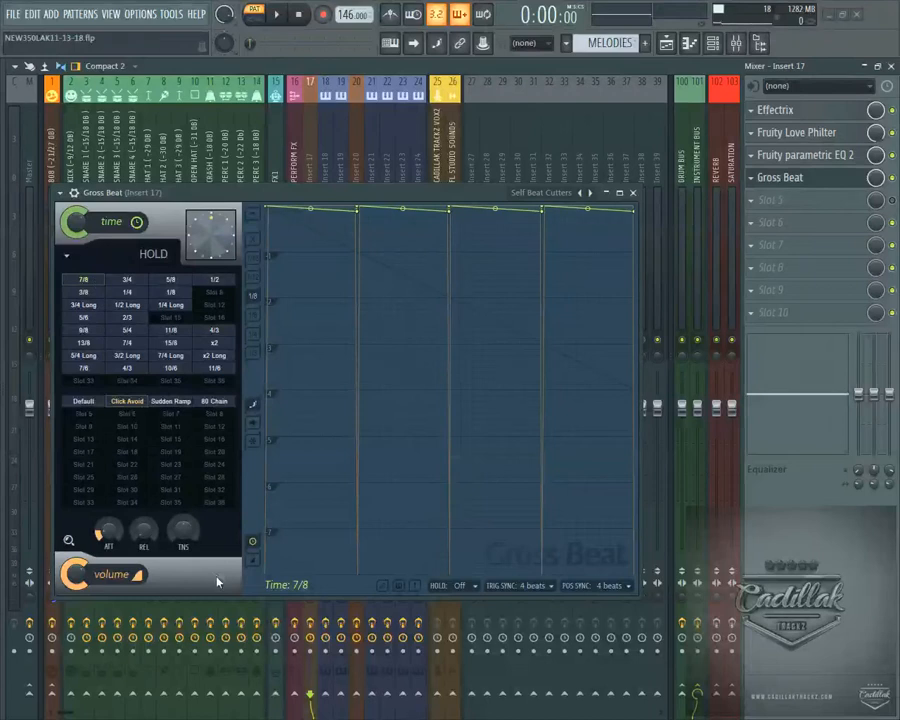
Step through Gross Beat's 3/4, 5/8, 1/2, 3/8 and 9/8 time slots and end on 5/4
{"action": "left_click", "coordinate": [134, 282]}
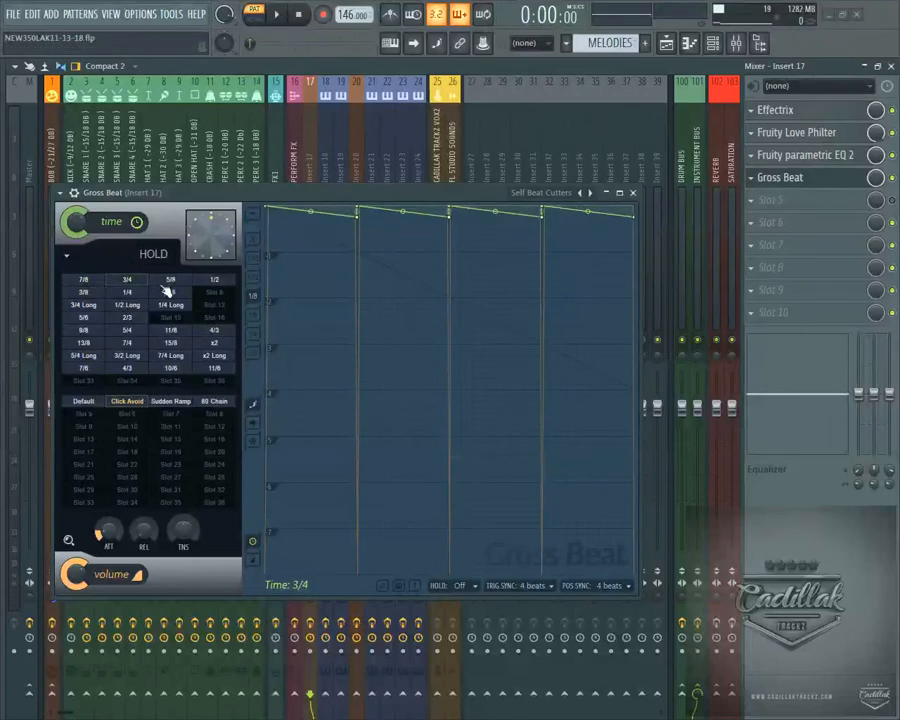
{"action": "left_click", "coordinate": [172, 281]}
{"action": "left_click", "coordinate": [214, 281]}
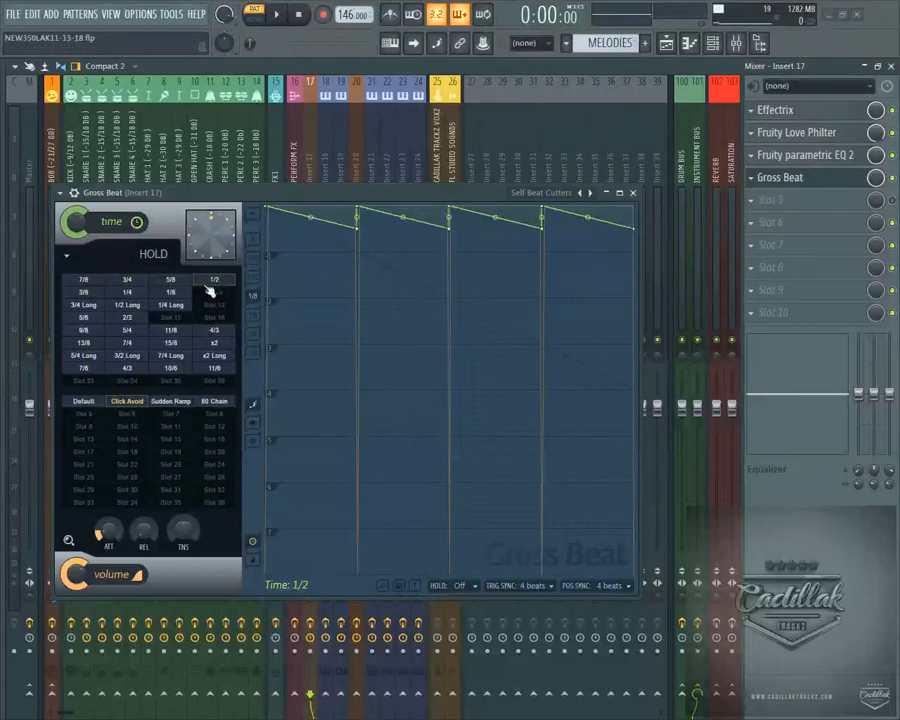
{"action": "left_click", "coordinate": [88, 292]}
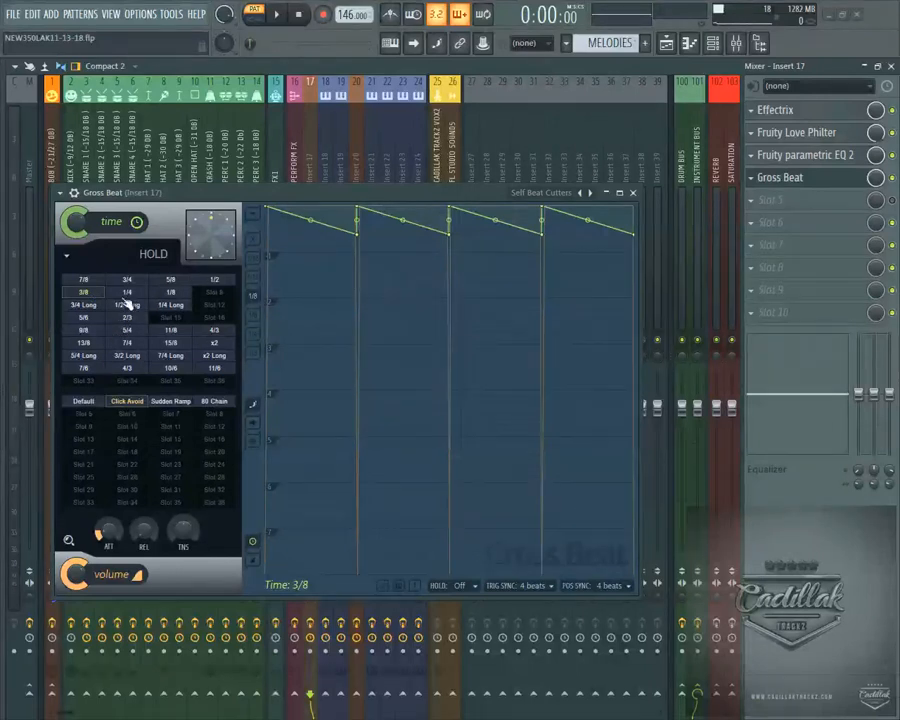
{"action": "left_click", "coordinate": [84, 330]}
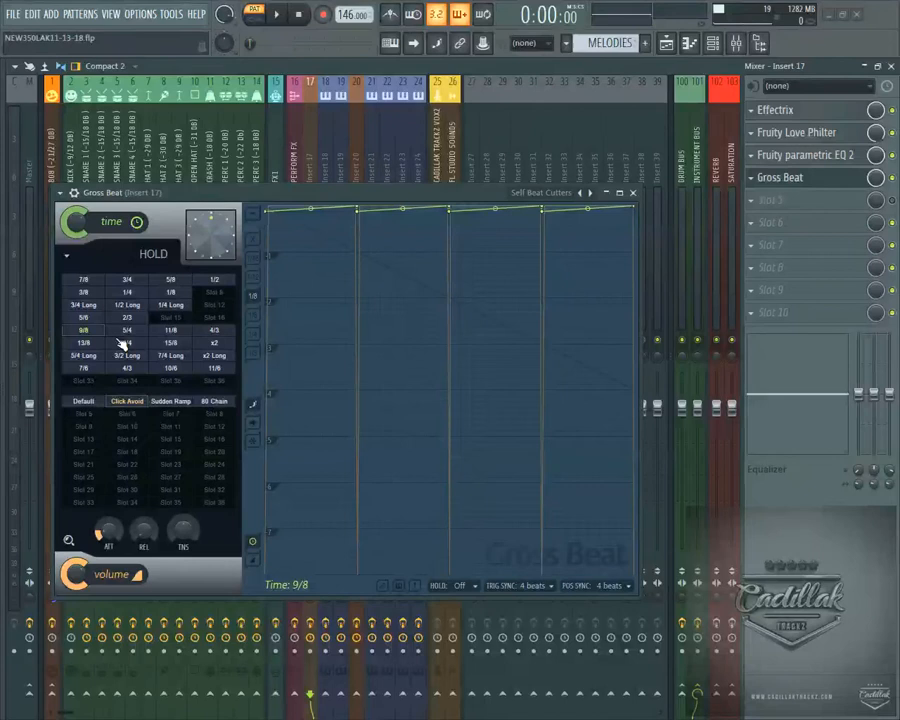
{"action": "left_click", "coordinate": [127, 332]}
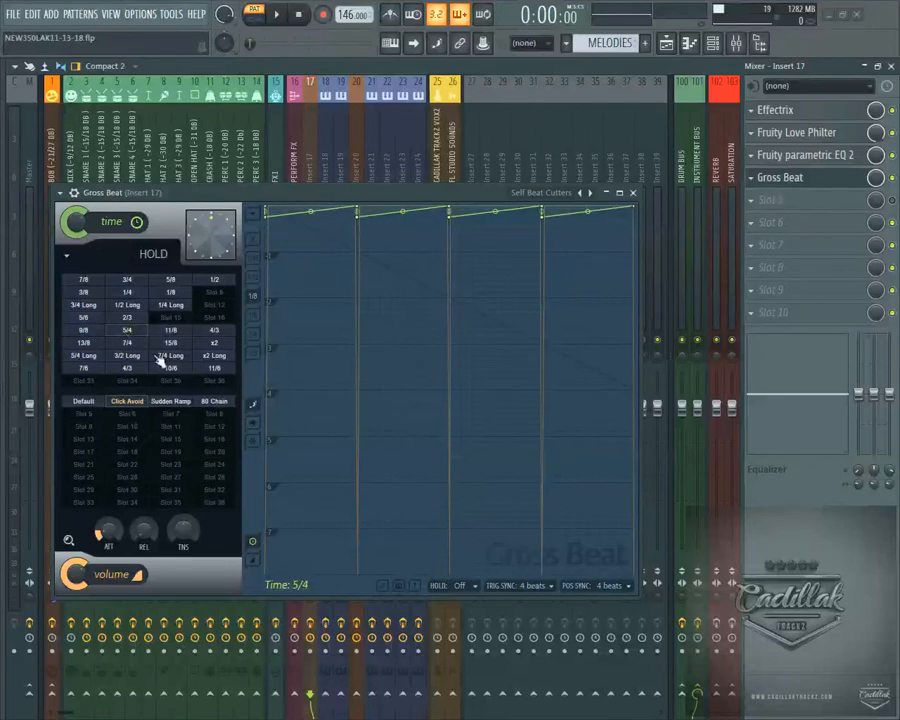